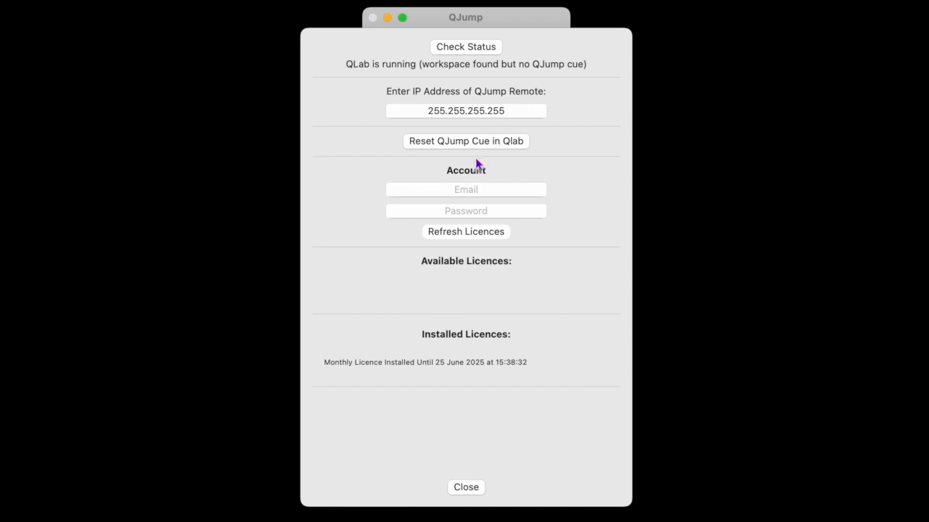
Step: Enter the account's email address and password in the QJump settings
left_click(465, 187)
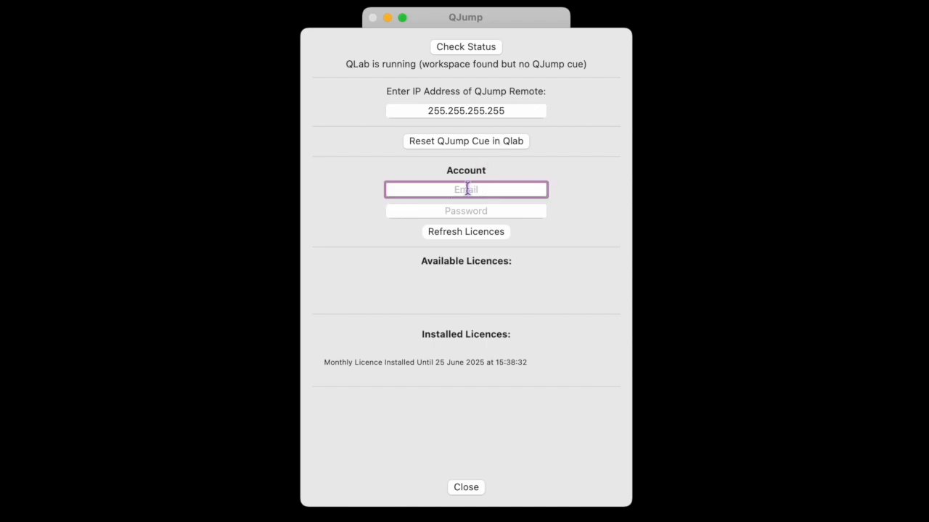
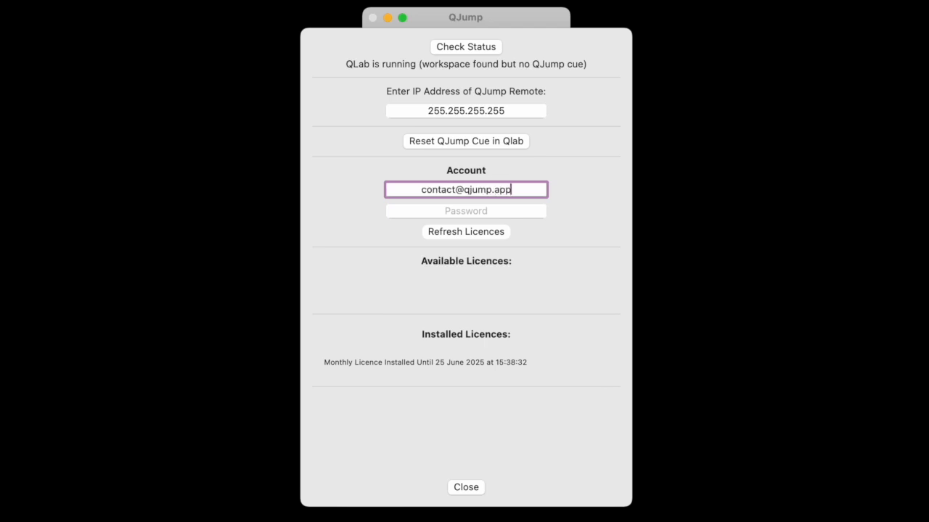
key("Tab")
type("••")
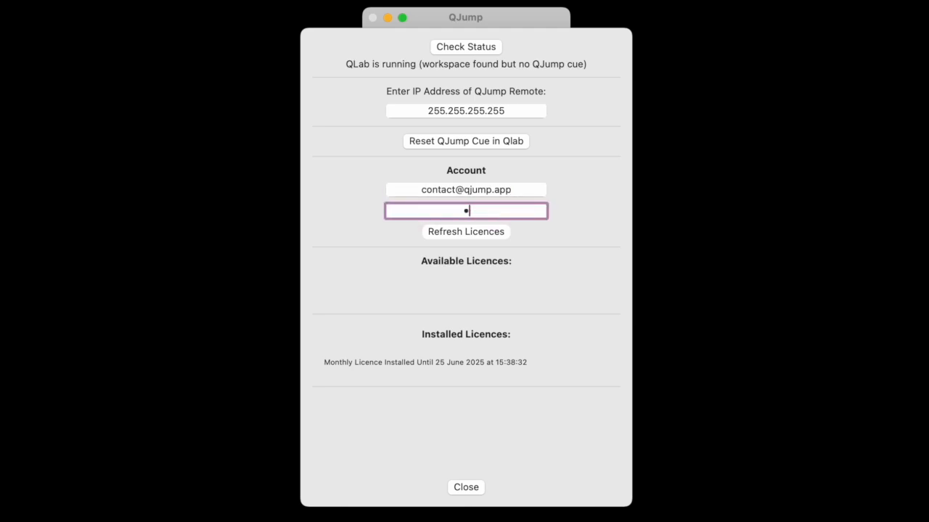
type("••••••••")
Step: Refresh the account's licences, install the available trial licence and close the settings
left_click(483, 232)
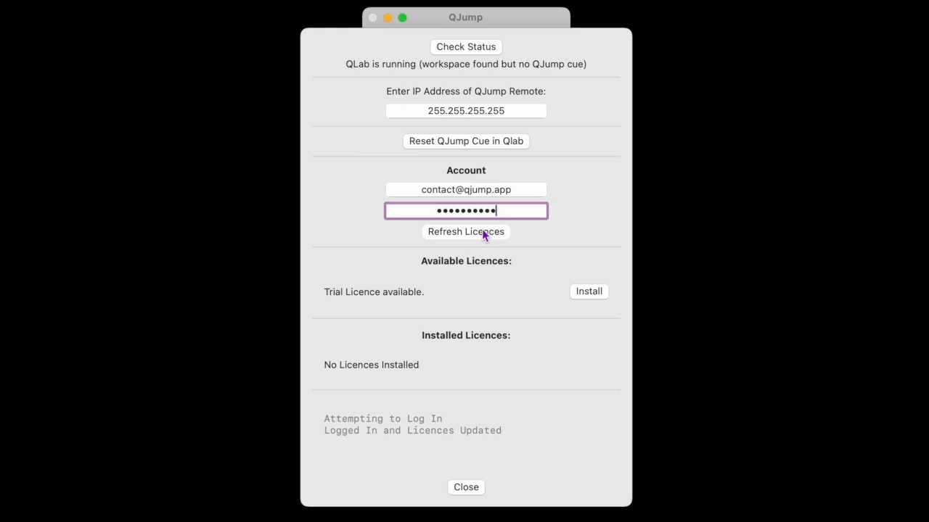
left_click(589, 292)
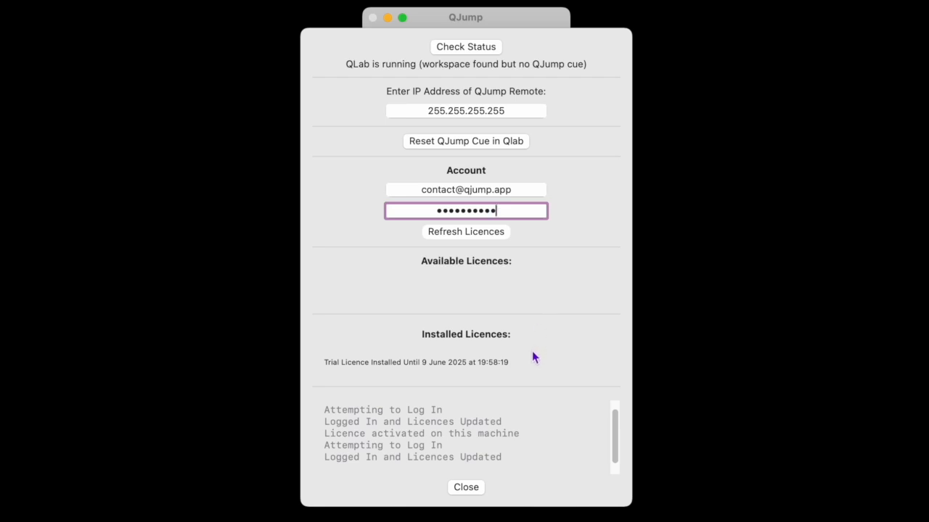
left_click(467, 489)
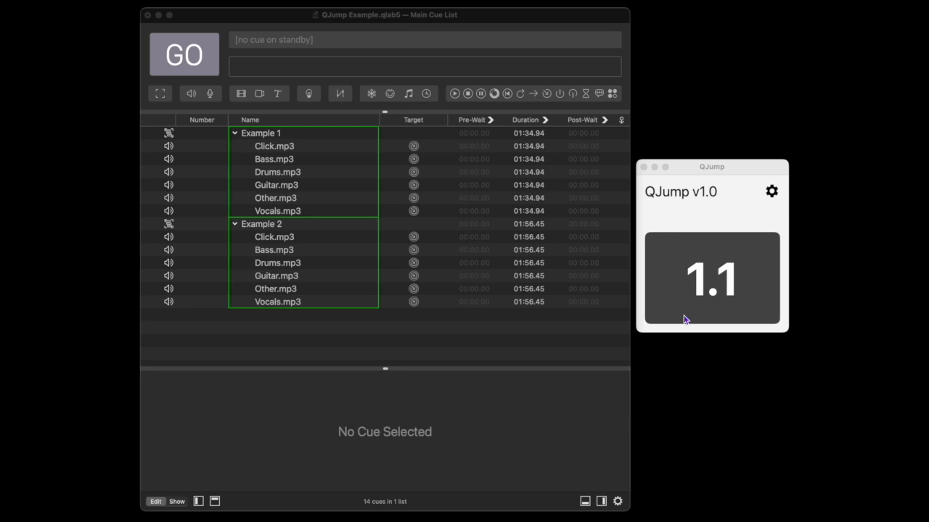
Step: Reset the QJump cue in QLab from the QJump settings and acknowledge the hotkey notice
left_click(765, 174)
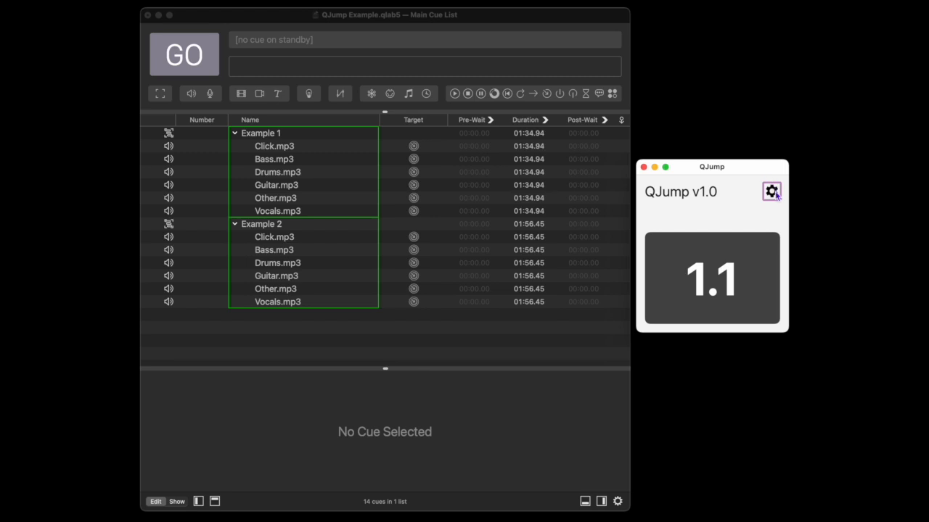
left_click(774, 192)
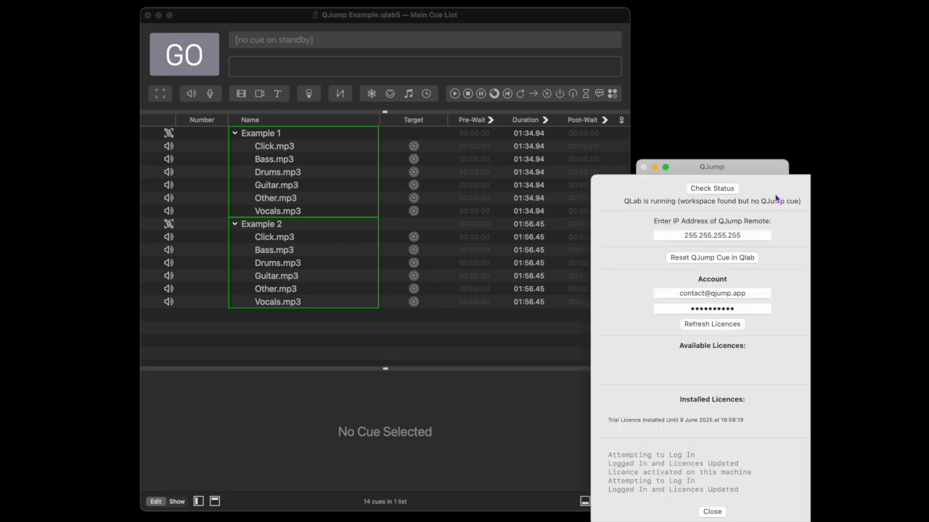
left_click(707, 262)
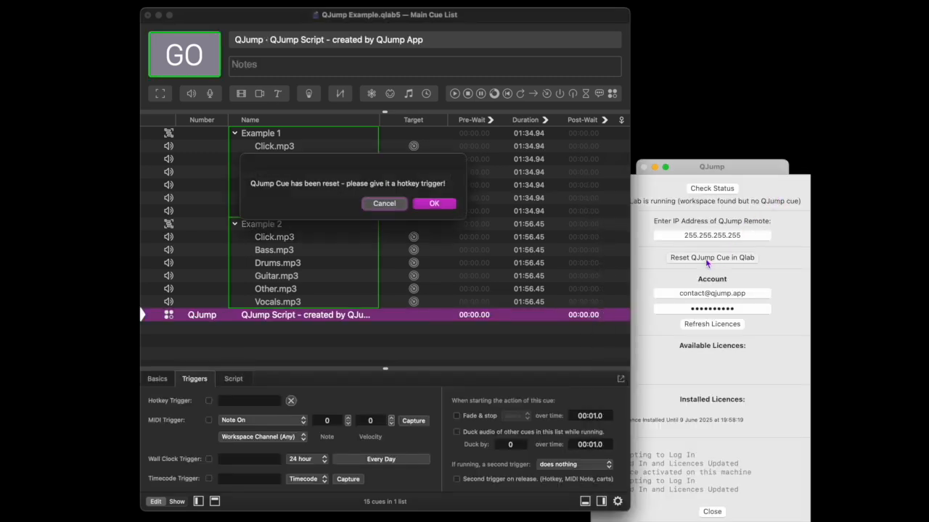
left_click(433, 205)
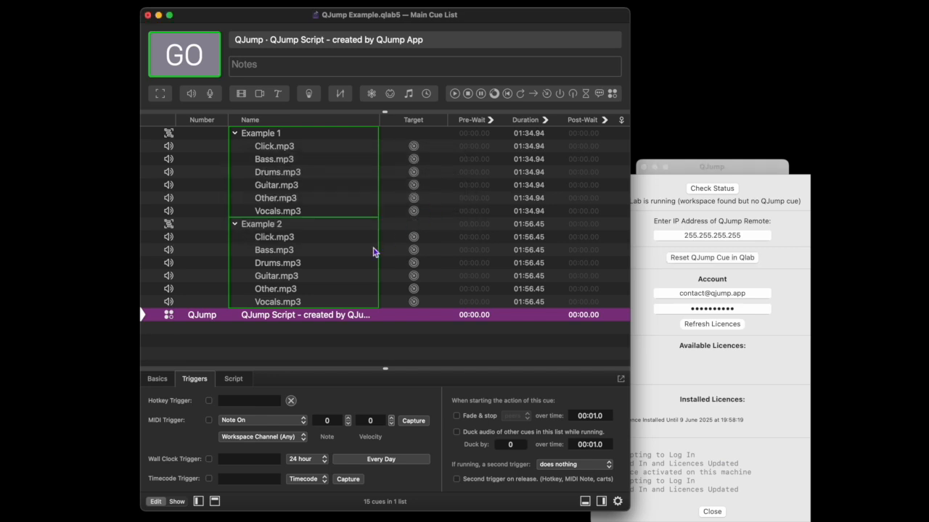
Step: Assign a hotkey trigger to the QJump script cue, deselect it and close the QJump settings
left_click(239, 403)
type("1")
left_click(268, 355)
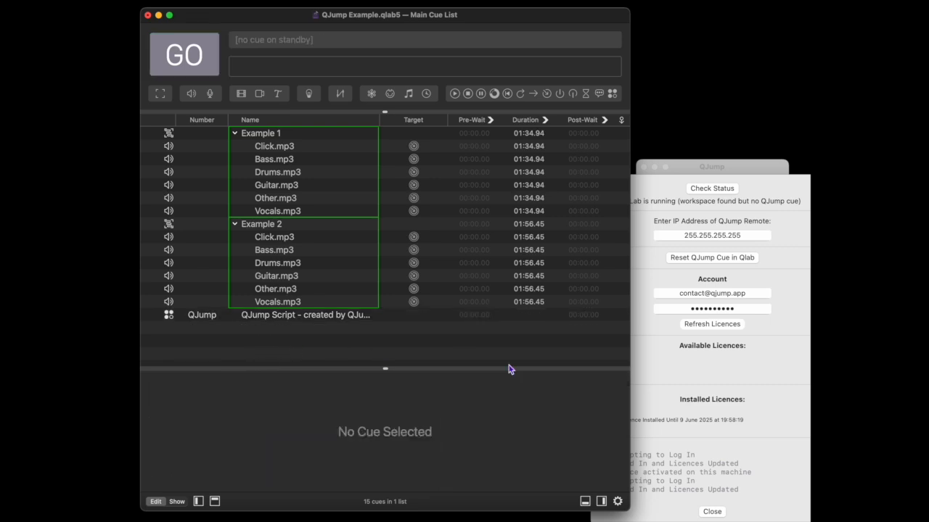
left_click(709, 512)
left_click(709, 512)
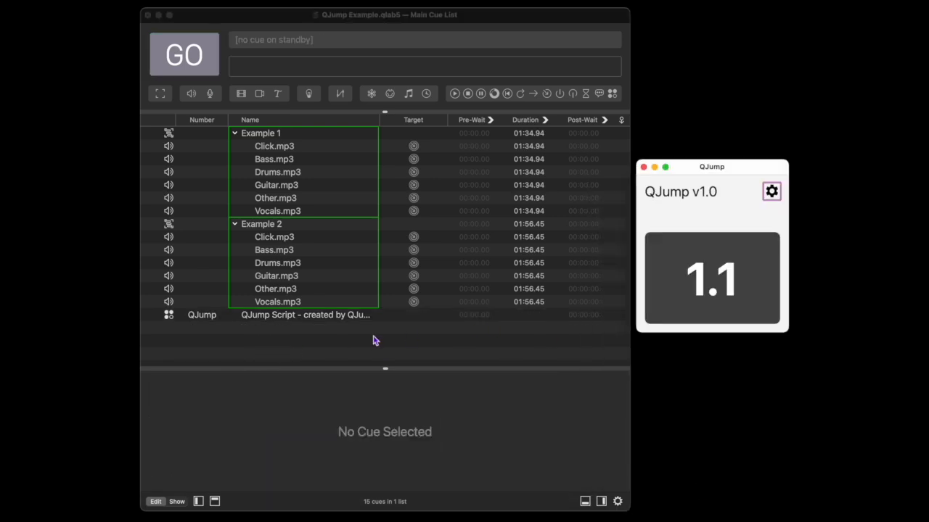
Step: Add the file Example1.mid to the Example 1 group, directly below Vocals.mp3
left_click(273, 138)
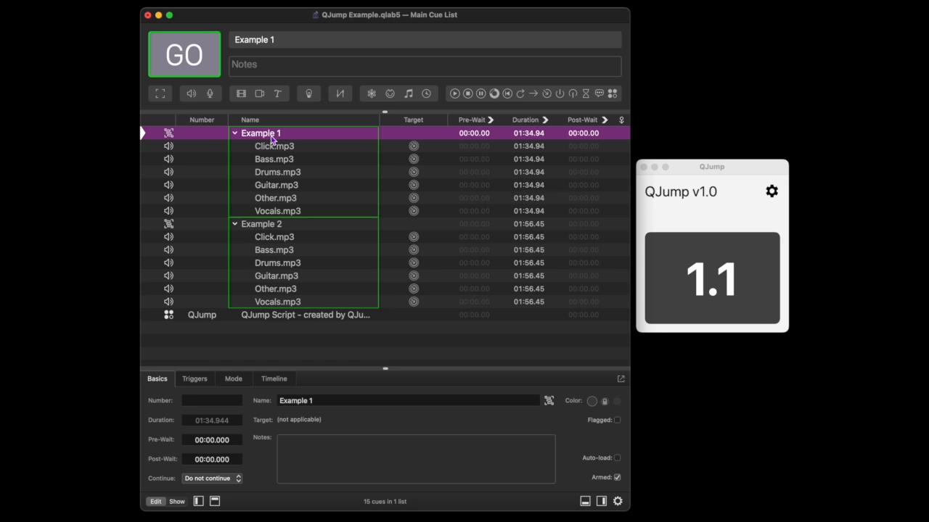
key("super+Tab")
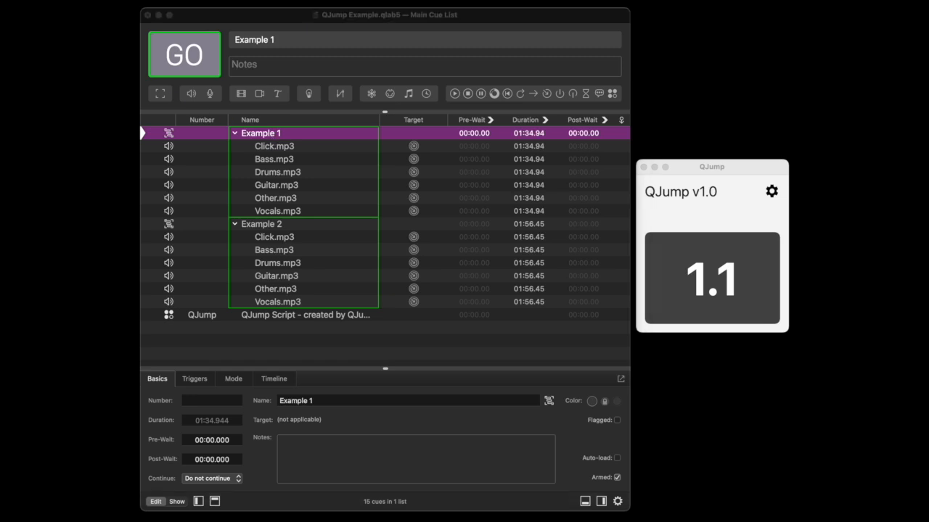
left_click_drag(179, 185, 285, 217)
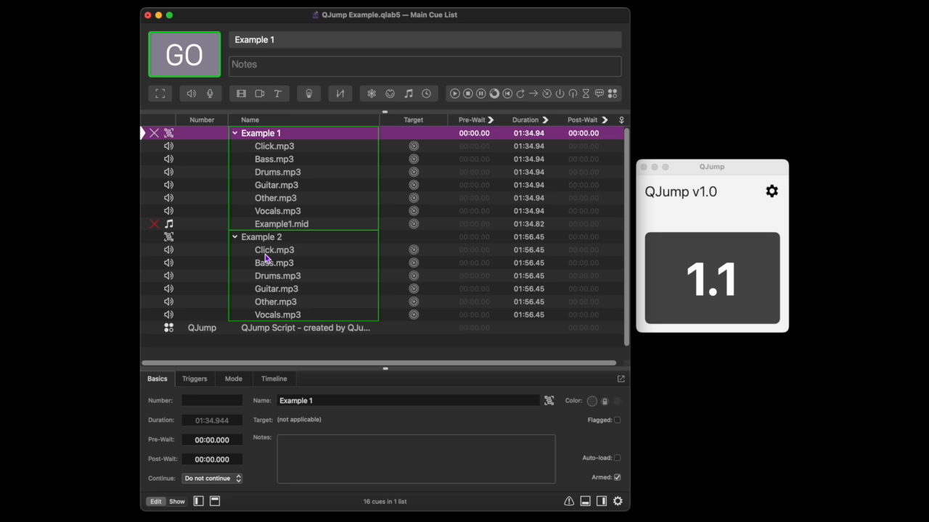
Step: Enter 0 in the notes of the Example1.mid cue and deselect the cue
left_click(281, 224)
left_click(321, 441)
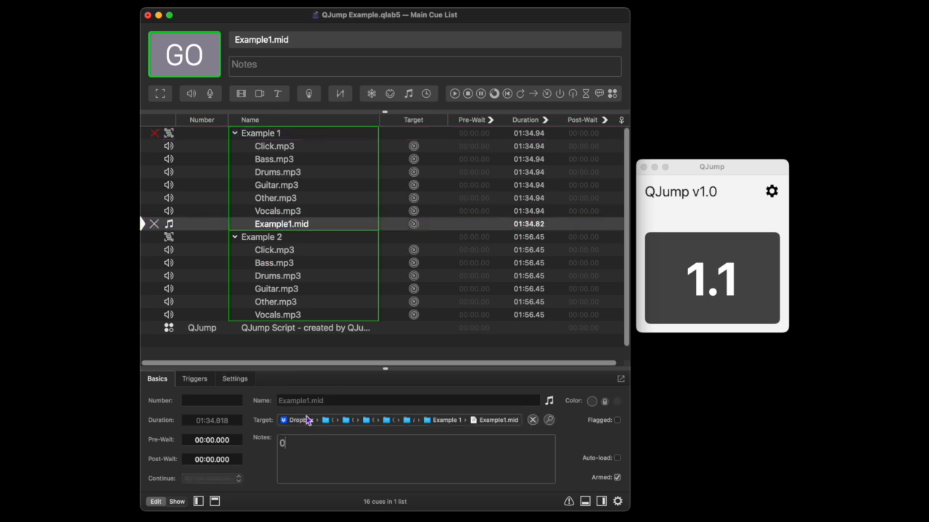
left_click(244, 354)
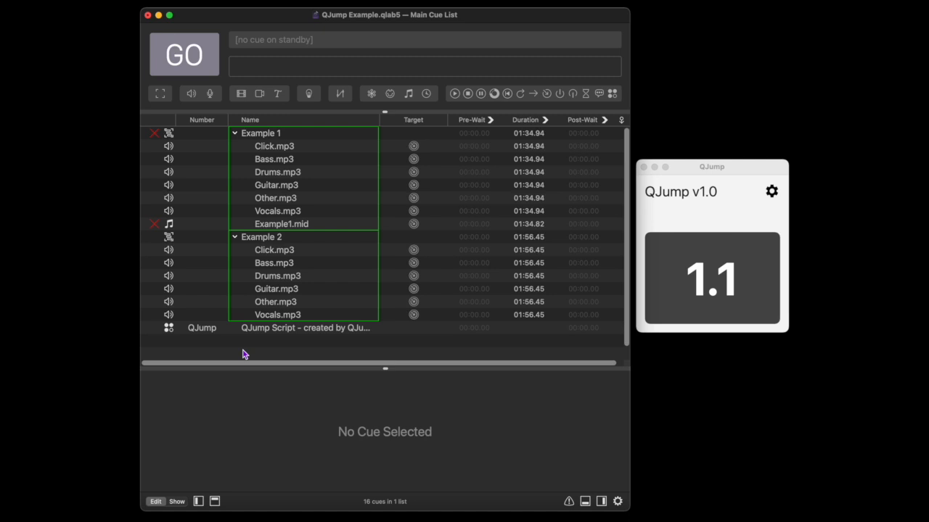
Step: Trigger the QJump cue by its hotkey for the Example 1 group and start playback from bar 14
left_click(272, 134)
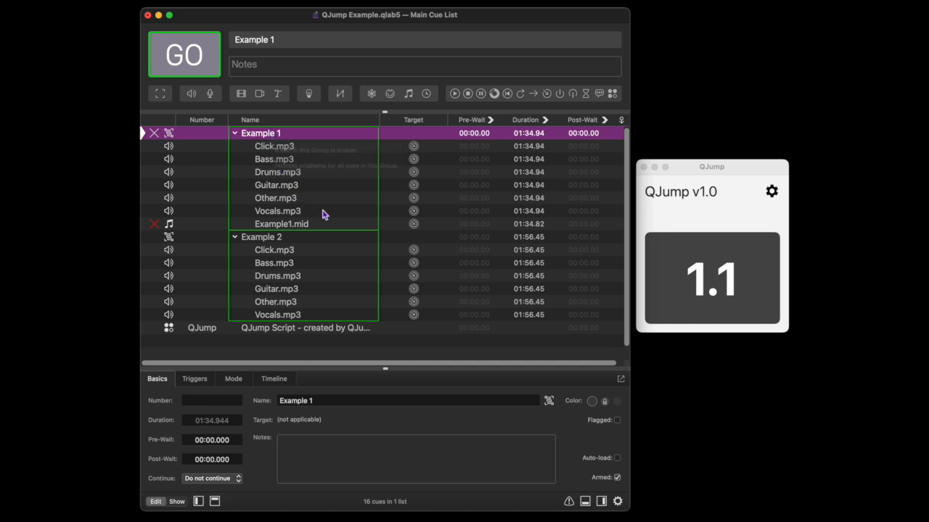
key("j")
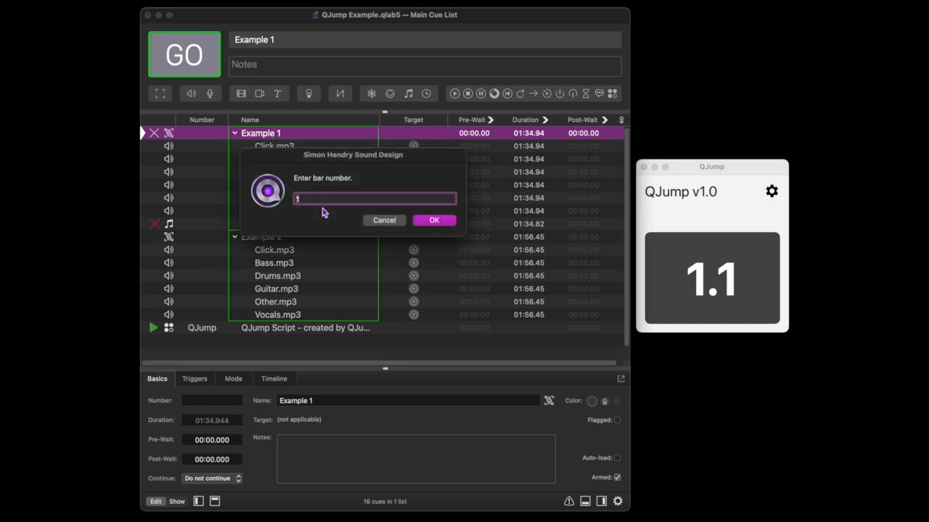
type("14")
key("Return")
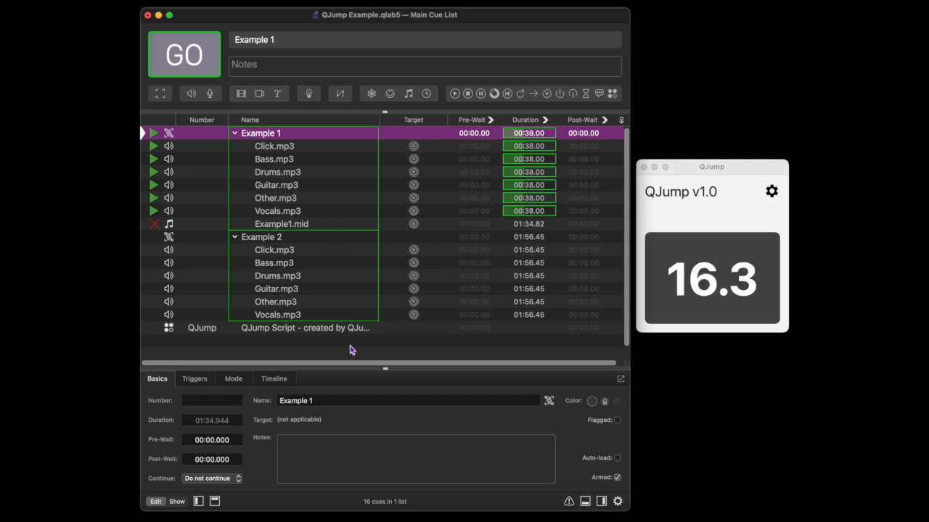
Step: Set the Example1.mid cue's MIDI patch to Patch 1 - Bus 1 (Apple Inc.) and stop playback
left_click(287, 227)
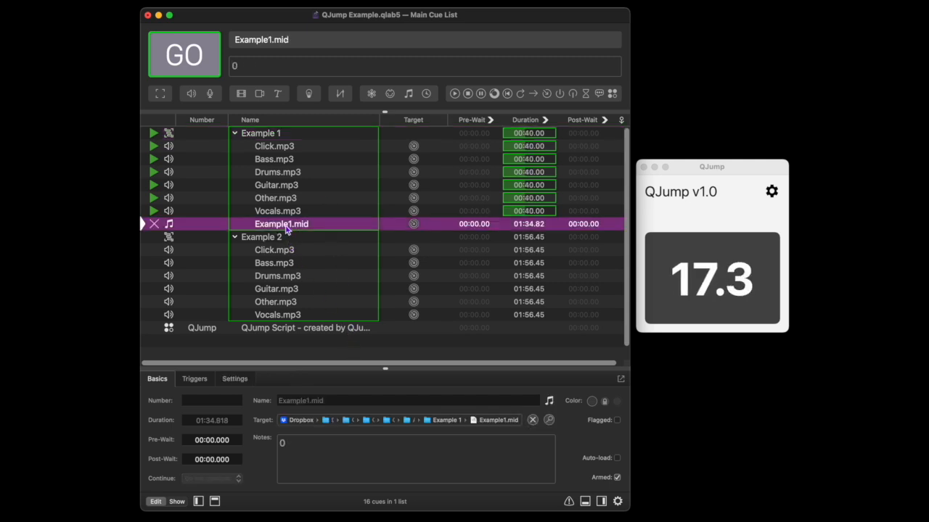
left_click(243, 380)
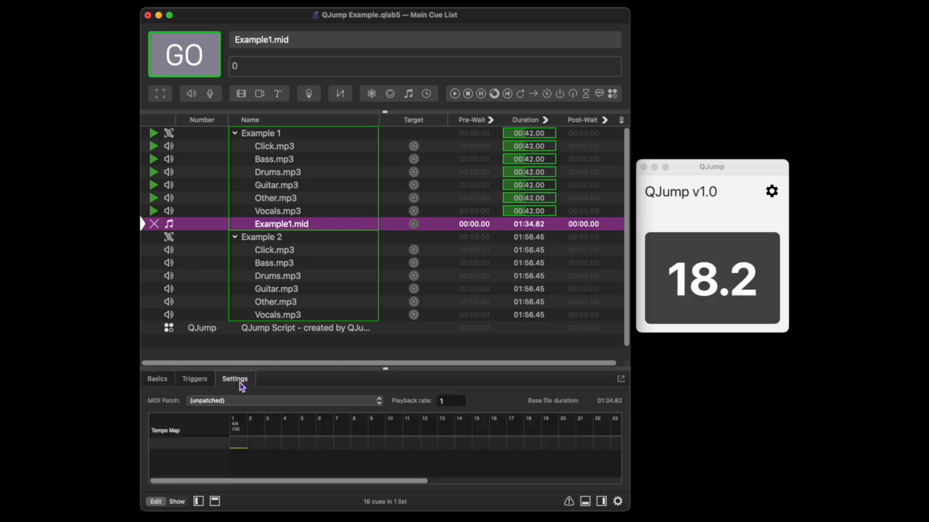
left_click(320, 401)
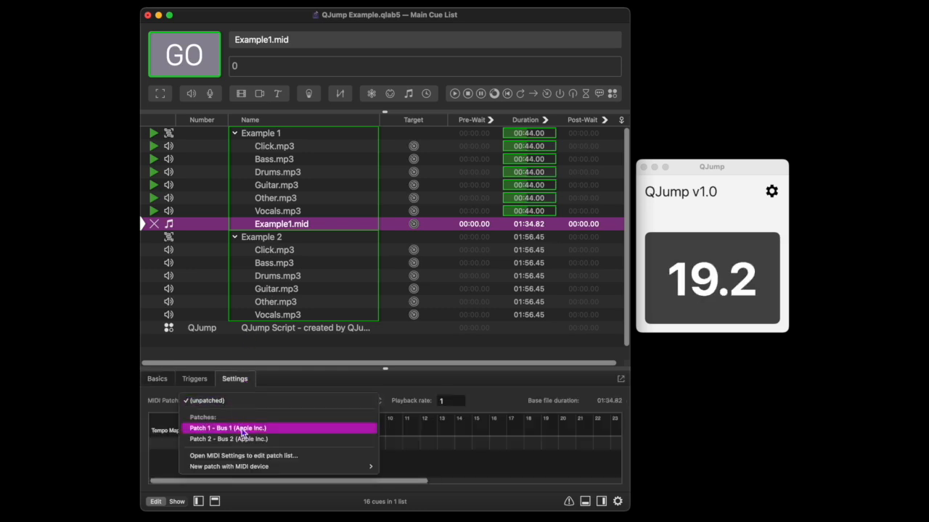
left_click(241, 429)
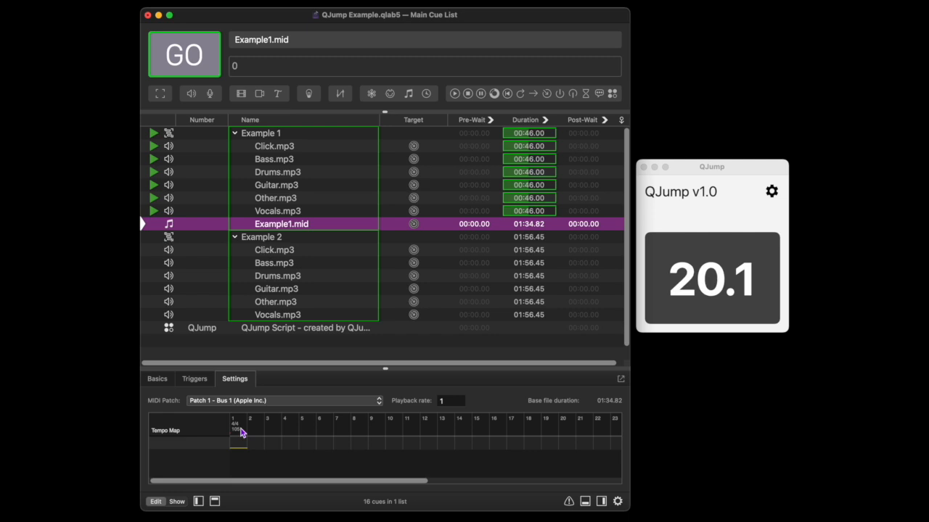
left_click(288, 353)
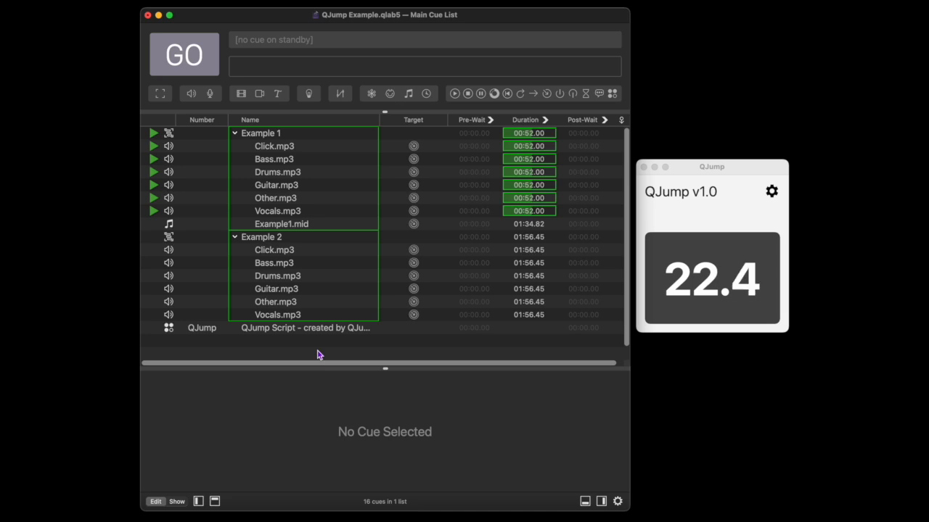
key("Escape")
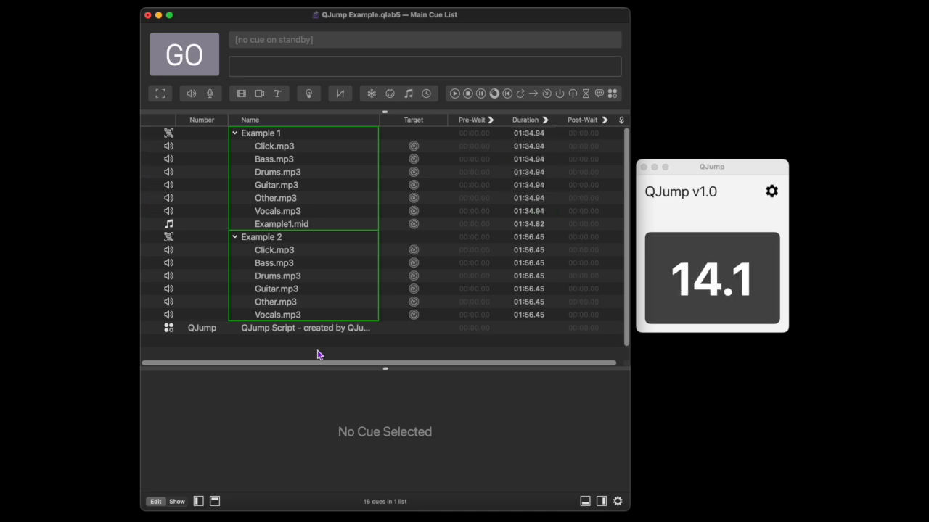
Step: Play the Example 1 group from bar 20 by starting the jump from QJump's bar counter, and stop playback
left_click(287, 135)
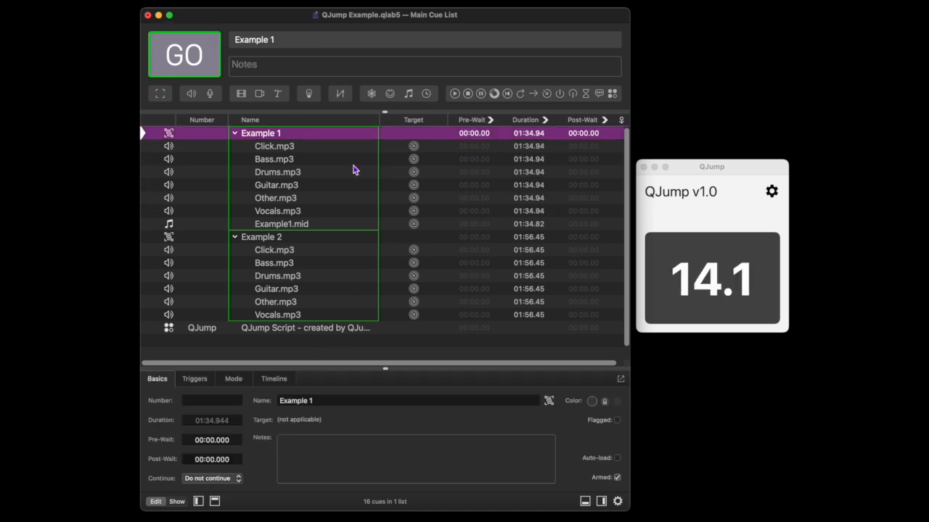
left_click(674, 292)
left_click(675, 292)
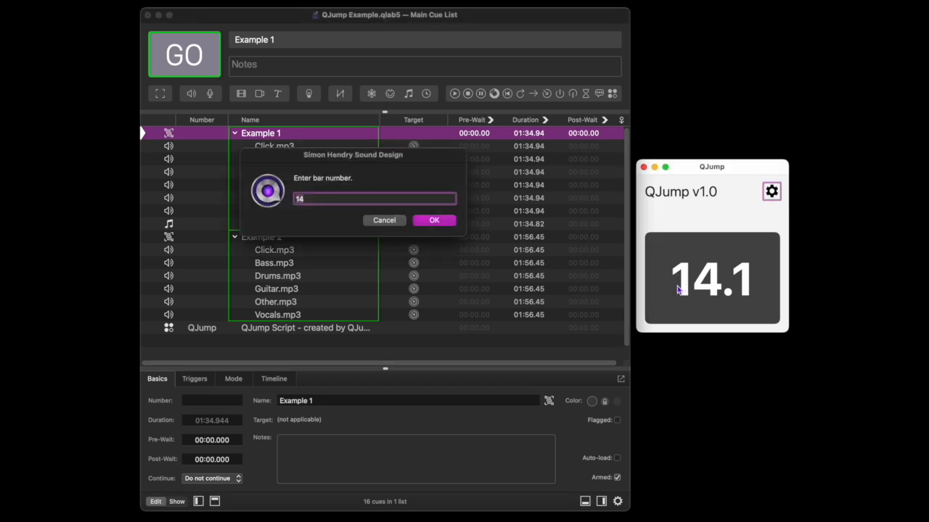
type("20")
key("Return")
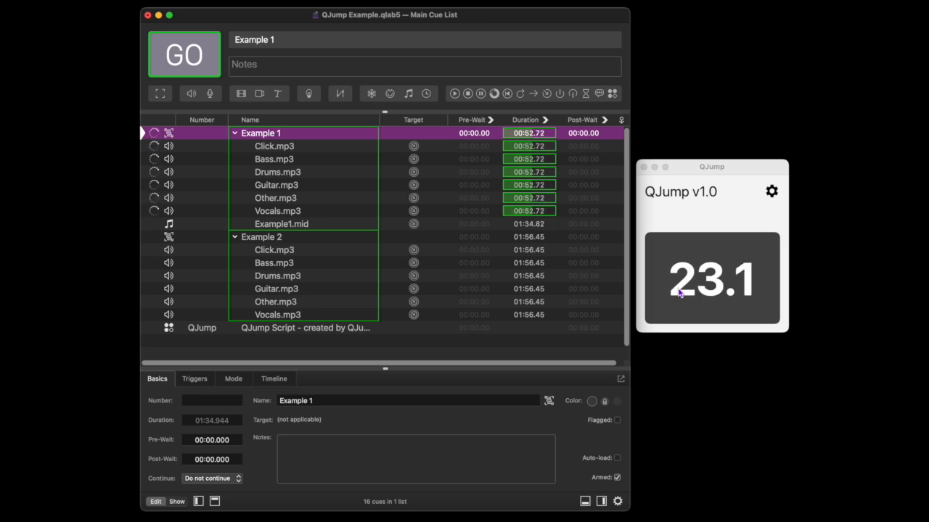
key("Escape")
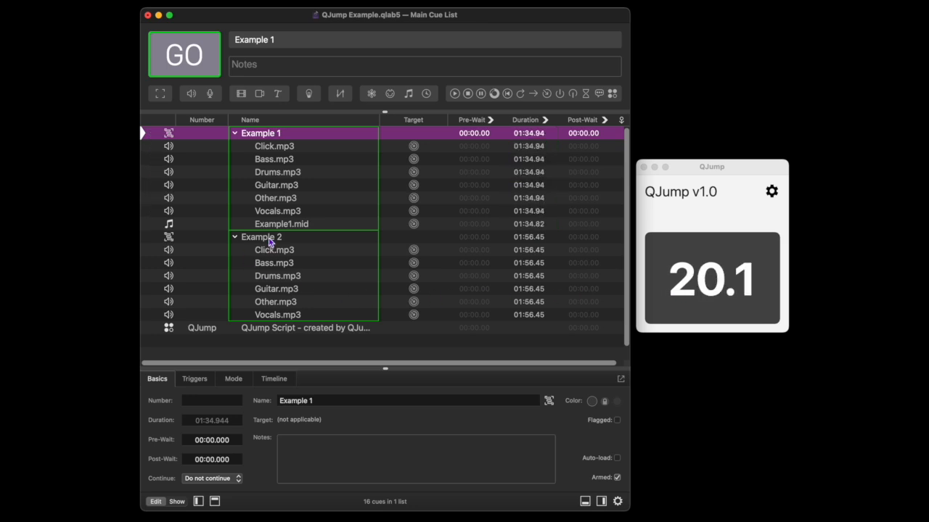
Step: Add a memo cue at the end of the Example 2 group with the notes "1, 165, 4, 4"
left_click(268, 240)
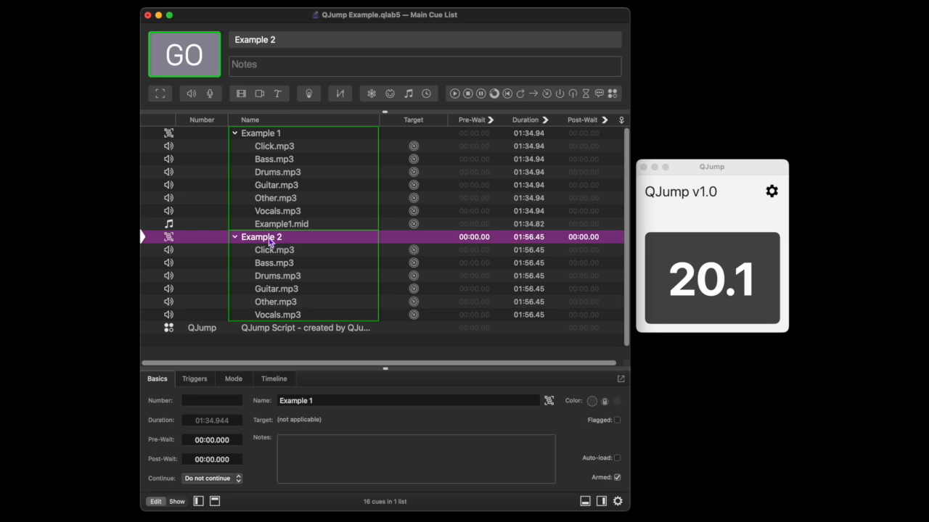
left_click_drag(599, 94, 292, 332)
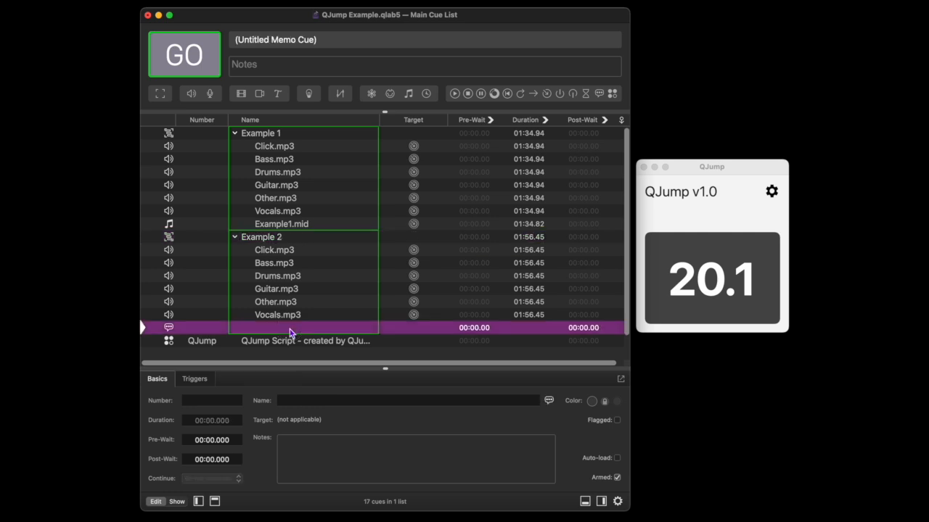
left_click(297, 444)
type("1, 165, 4, 4")
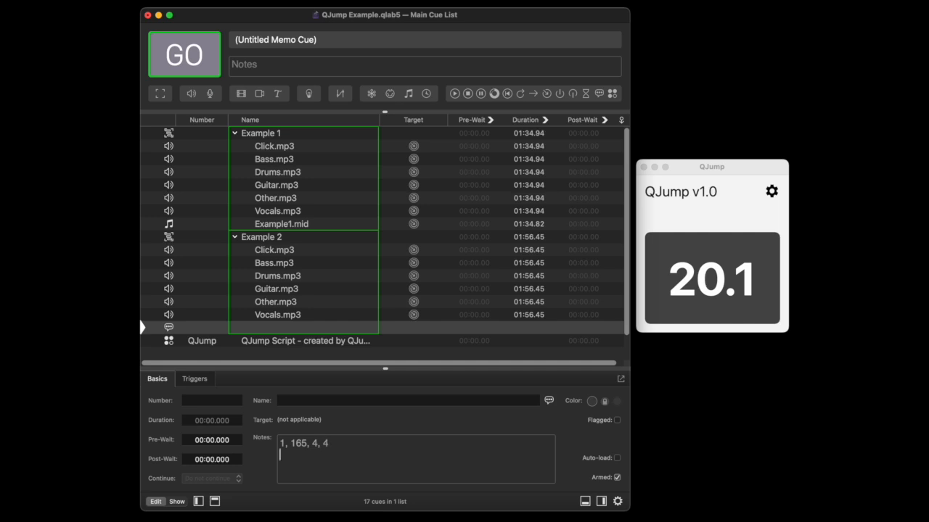
left_click(316, 355)
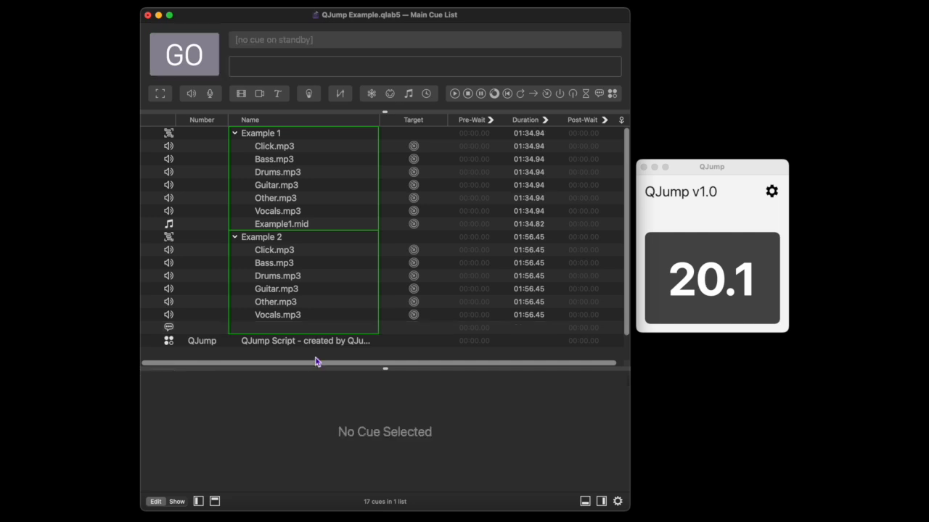
Step: Play the Example 2 group from bar 34 using the QJump hotkey, and stop playback
left_click(278, 242)
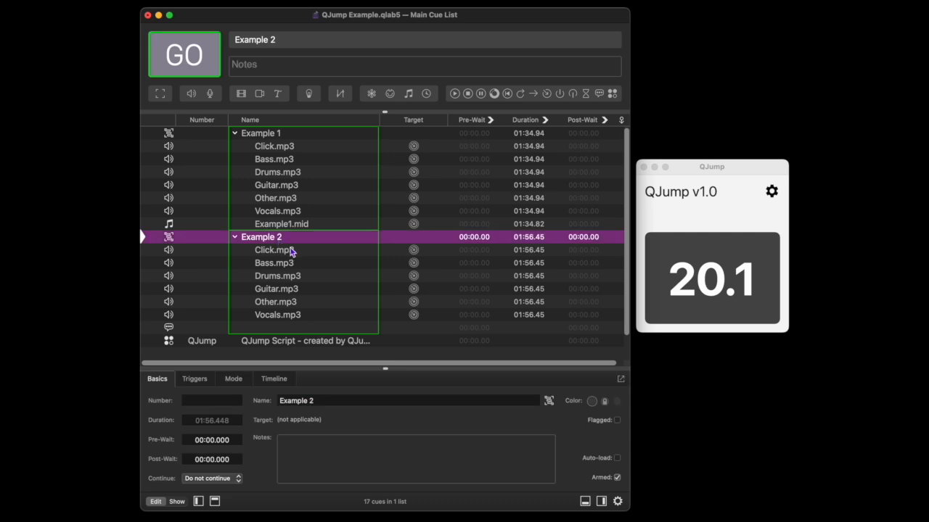
key("j")
type("34")
key("Return")
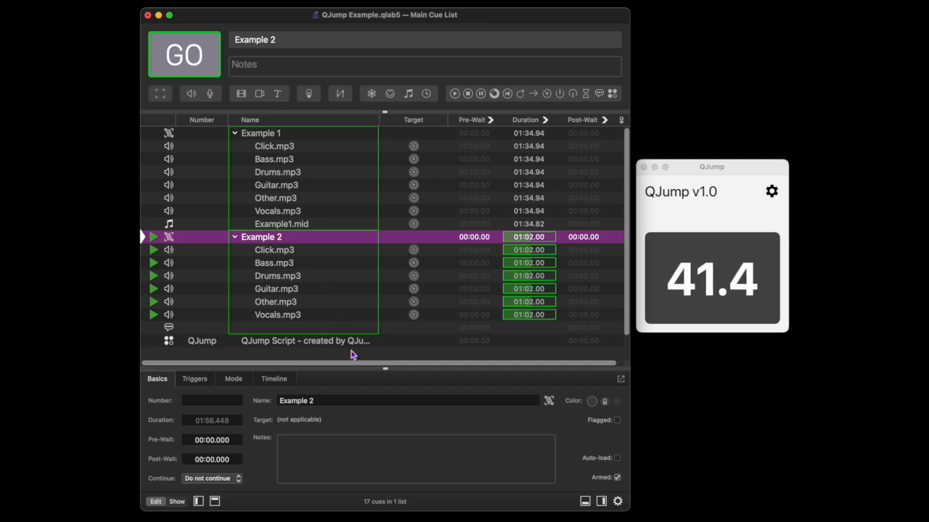
key("Escape")
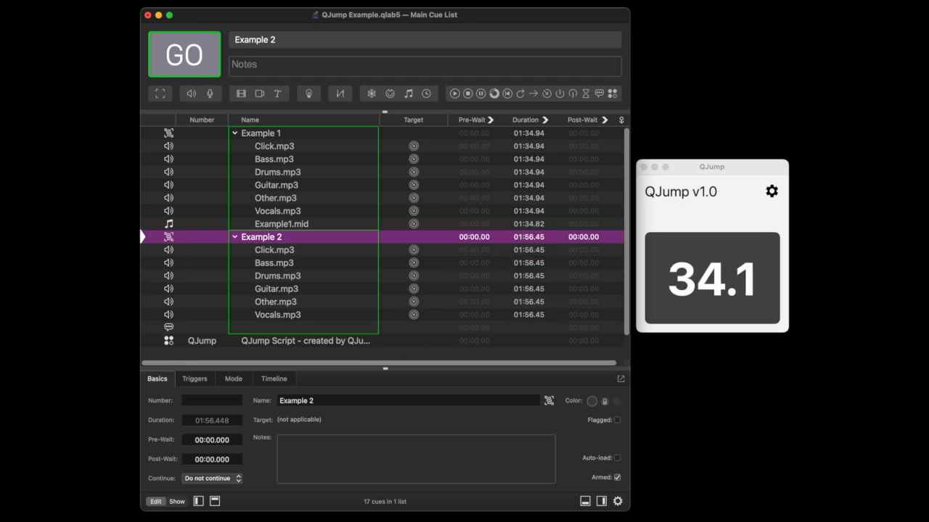